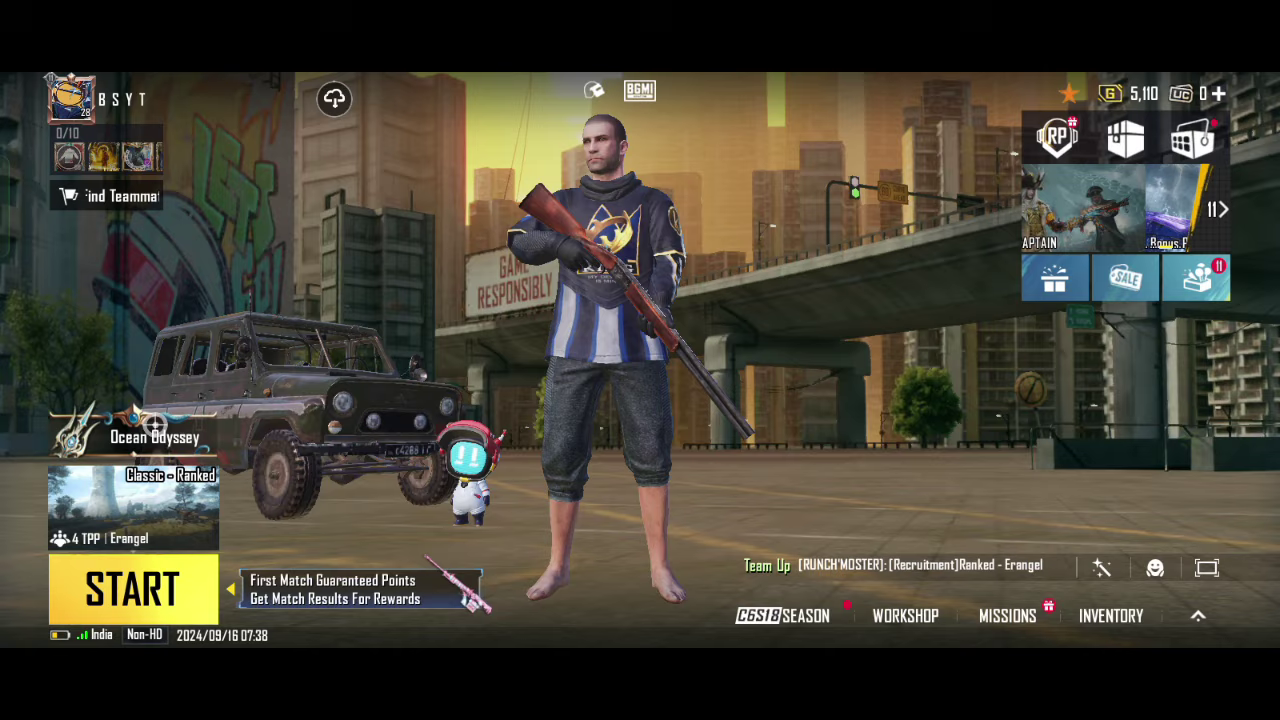
- Open the lobby's current events page, showing the Crimson Moon Awakening event
click(1197, 278)
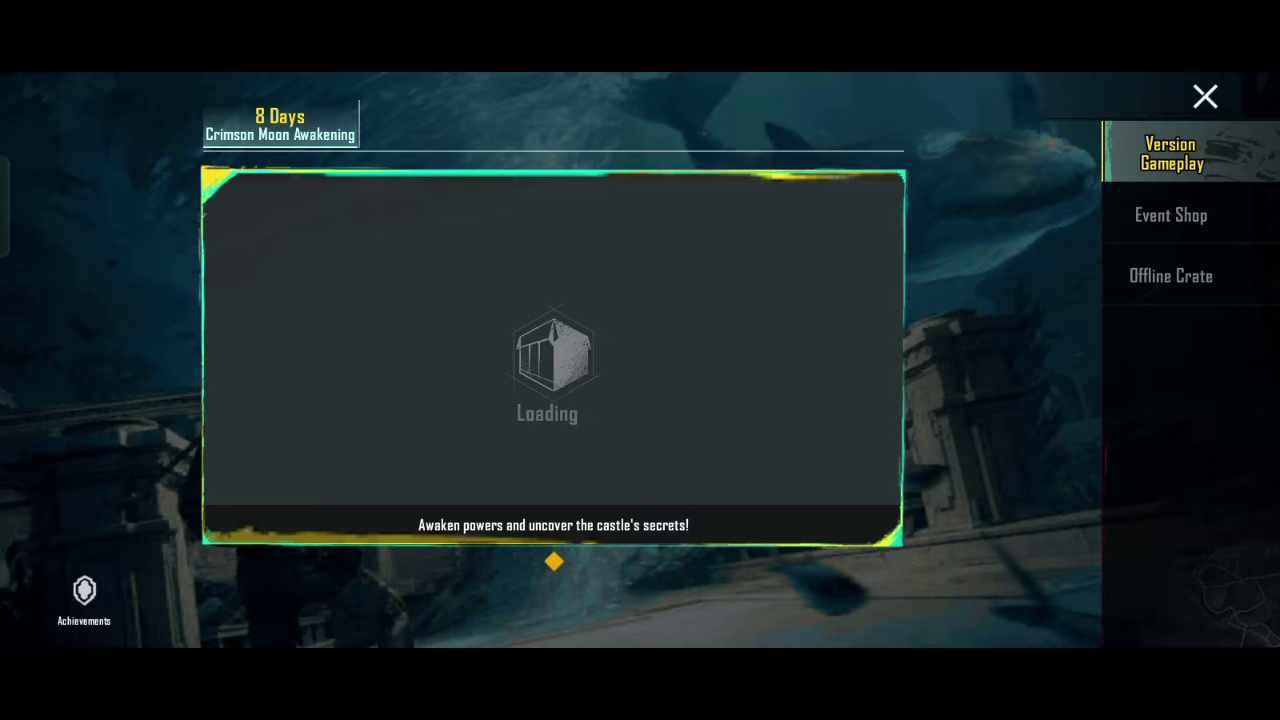